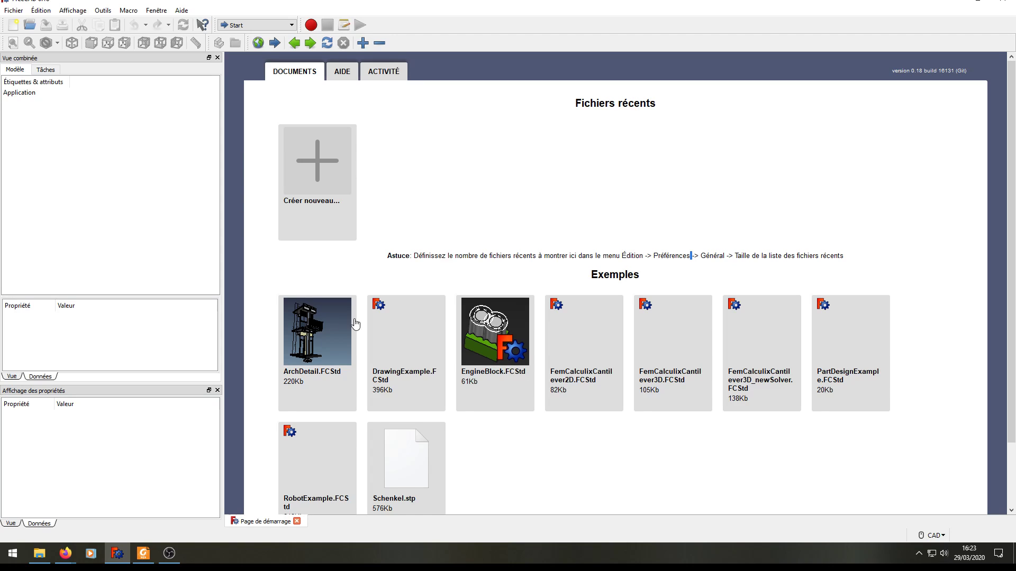
Create a new empty document from the start page.
click(328, 160)
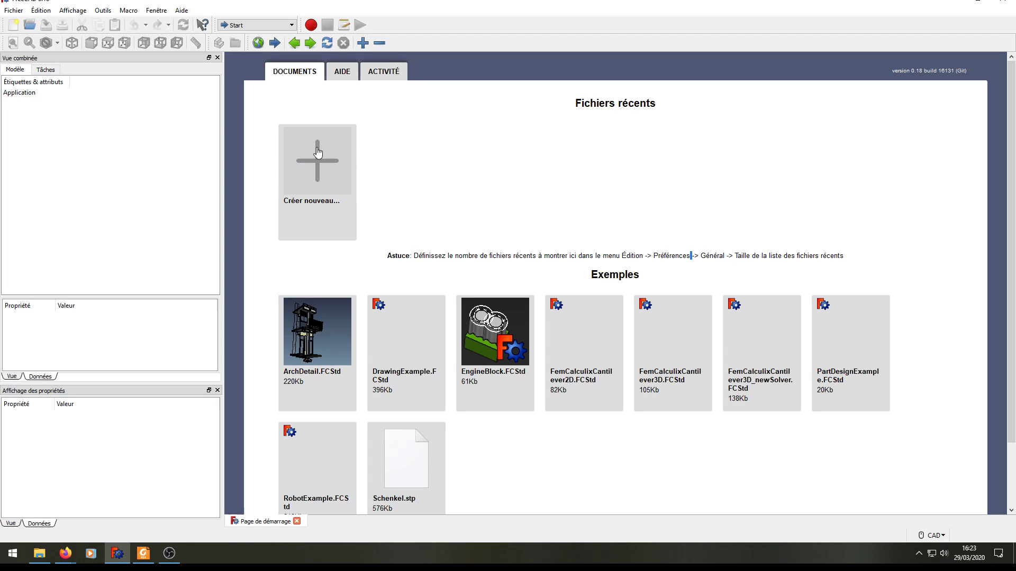
click(13, 25)
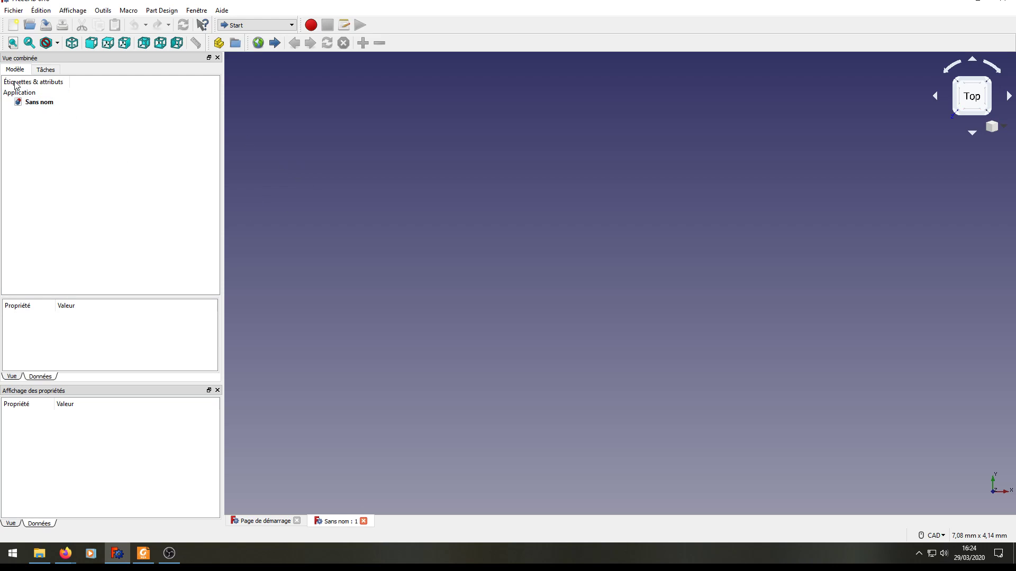
click(44, 103)
click(13, 10)
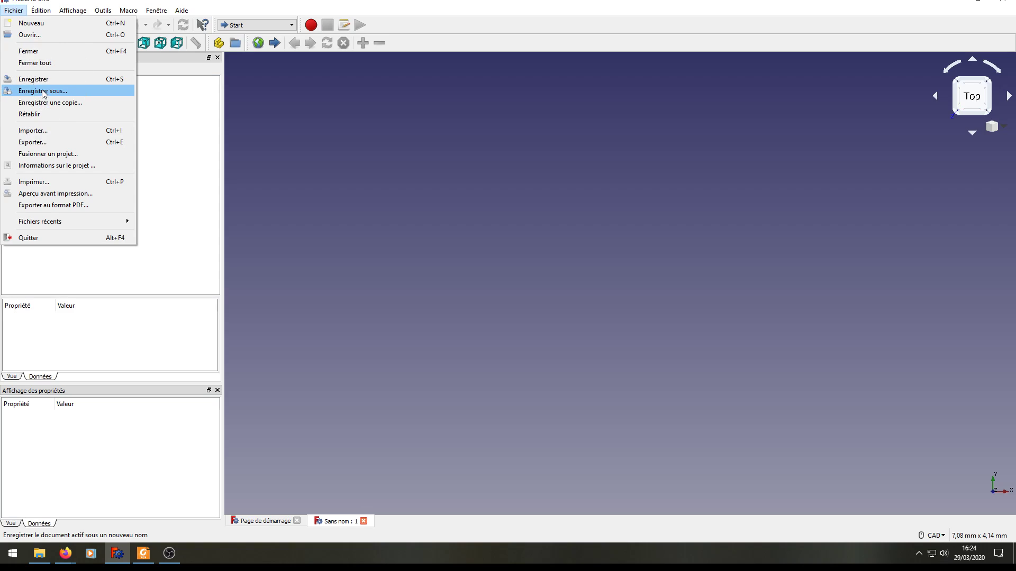
click(159, 111)
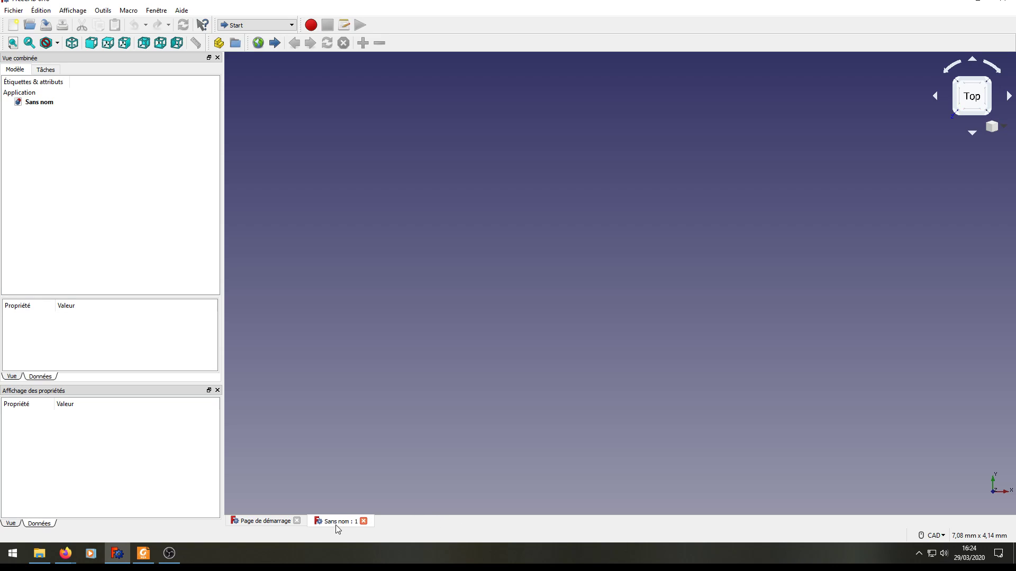
click(261, 522)
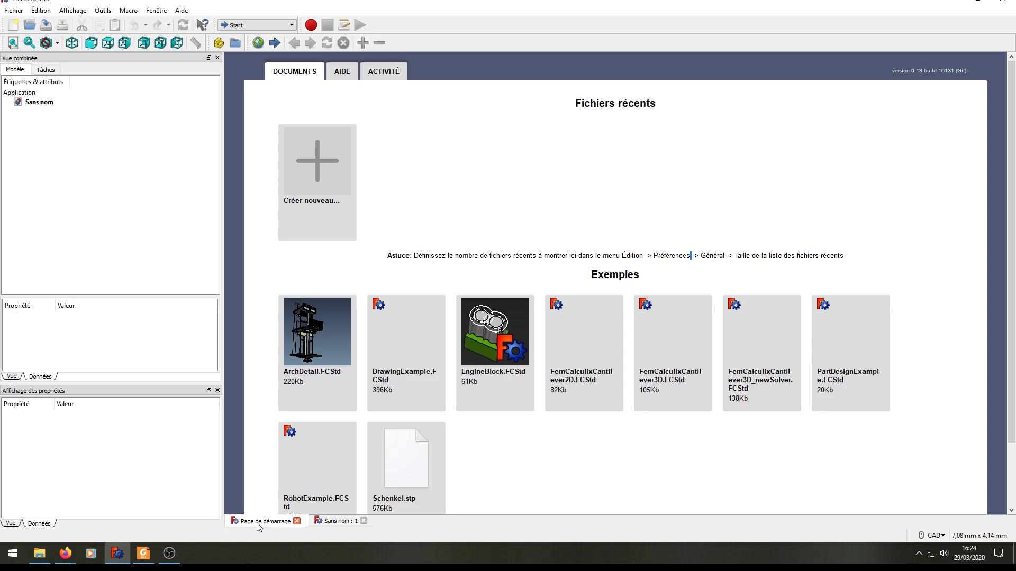
click(334, 521)
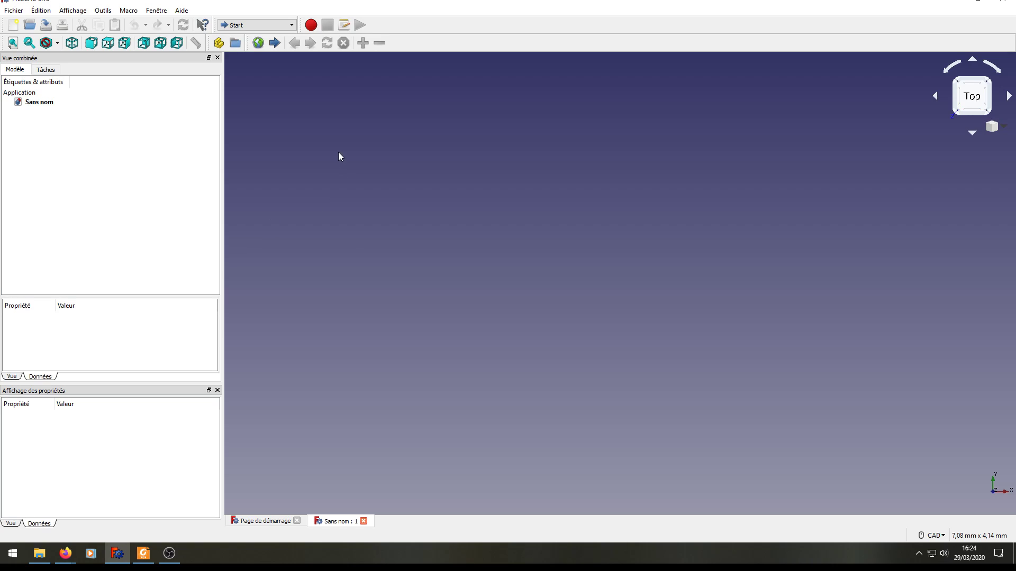
Switch to the Sketcher workbench.
click(258, 27)
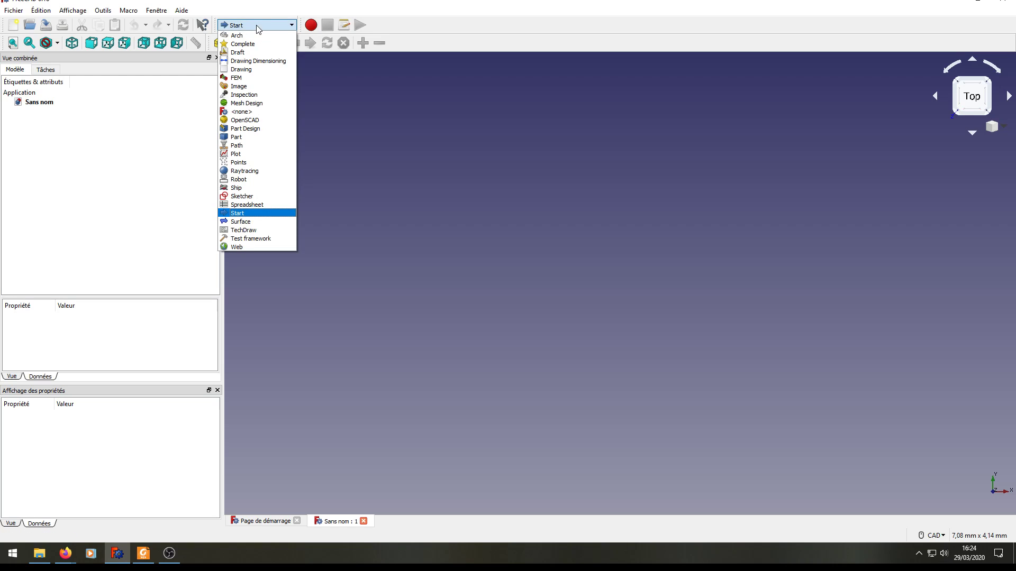
click(247, 196)
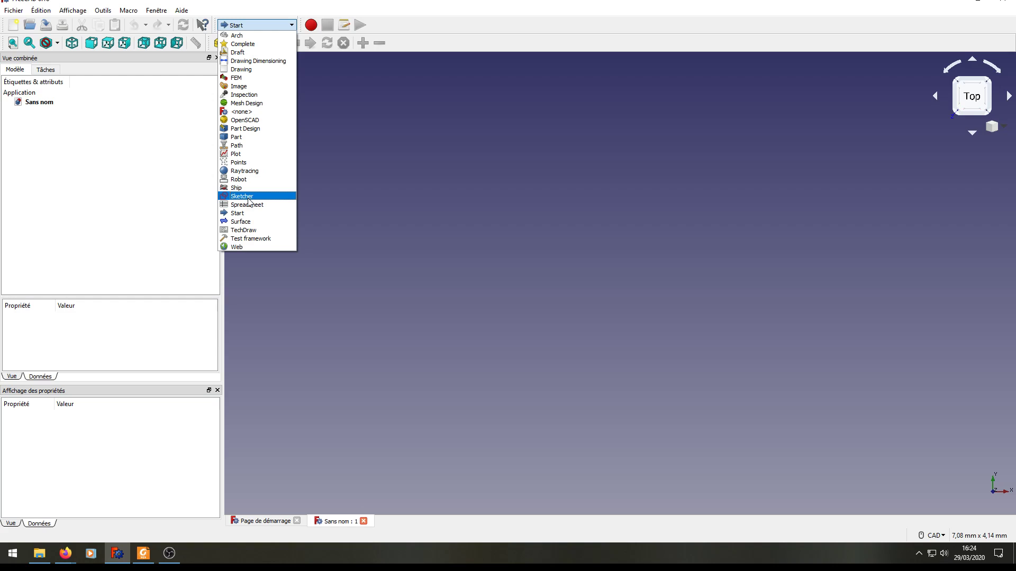
click(249, 198)
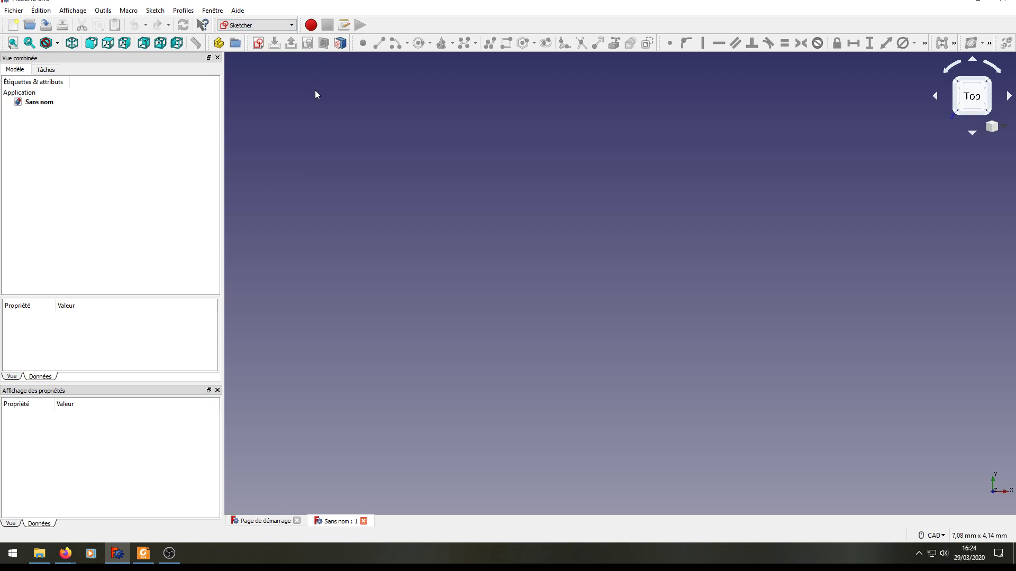
Create a new sketch on the XY plane with no offset.
click(259, 43)
click(259, 45)
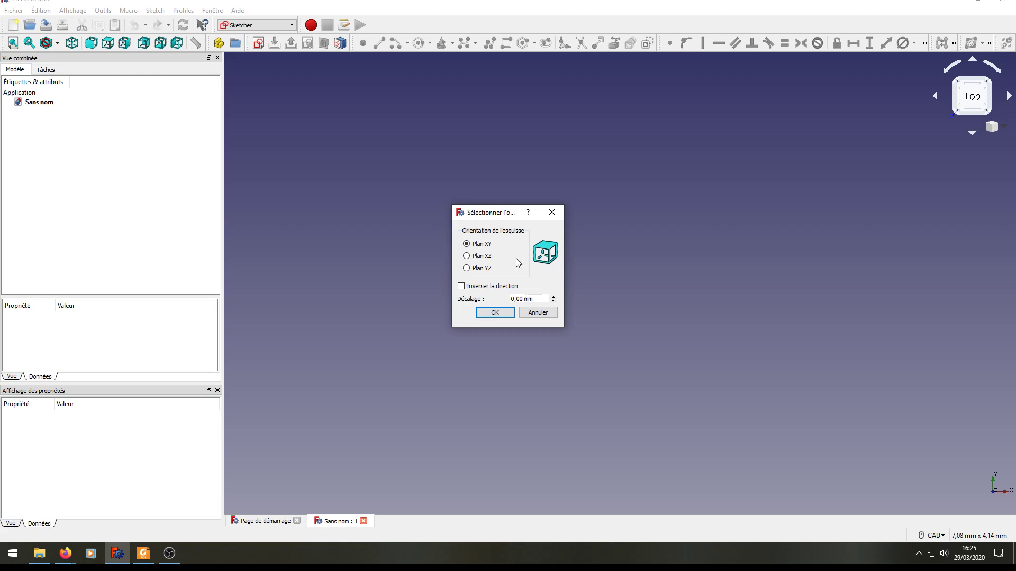
click(483, 257)
click(486, 269)
click(484, 257)
click(483, 245)
click(492, 314)
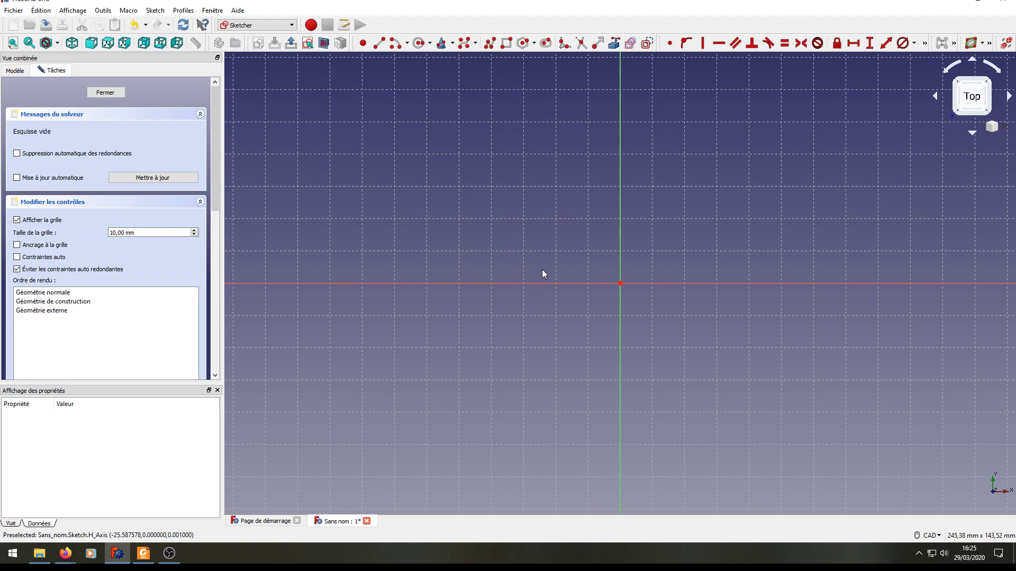
Draw a rectangle about 144 mm wide and 81 mm high around the sketch origin.
click(506, 44)
click(395, 133)
click(870, 412)
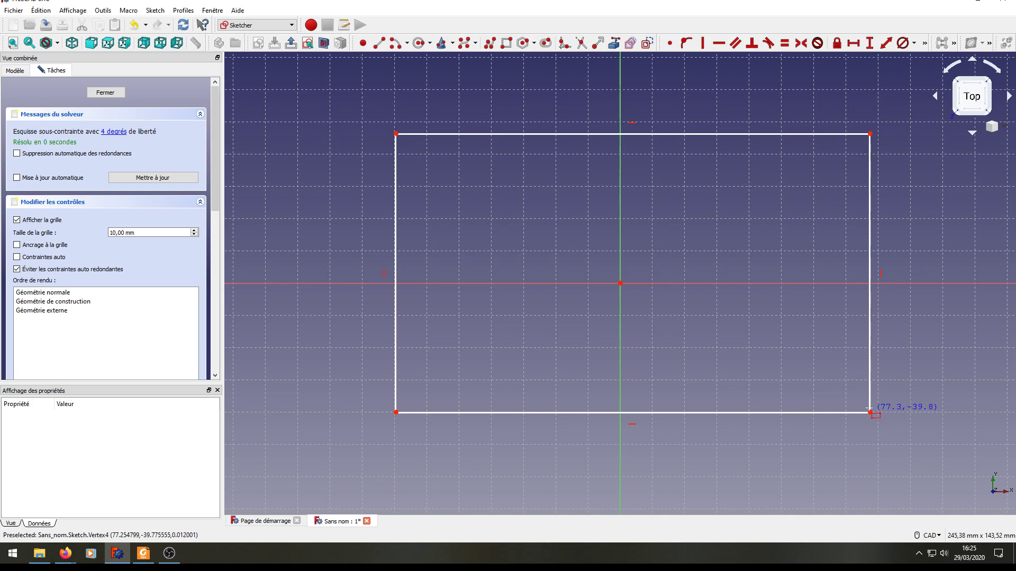
Make two diagonally opposite corners of the rectangle symmetric about the origin.
click(396, 134)
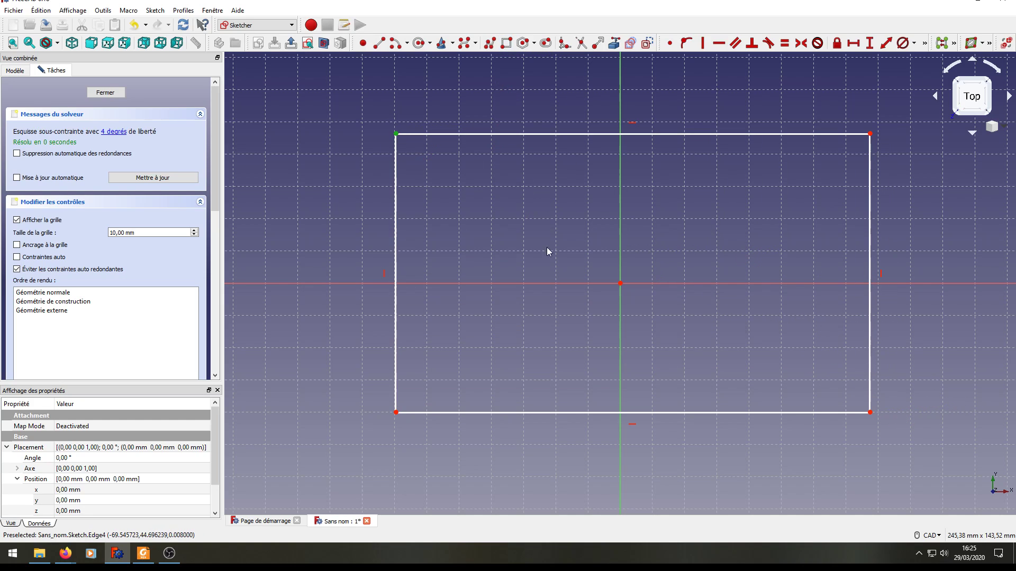
click(870, 412)
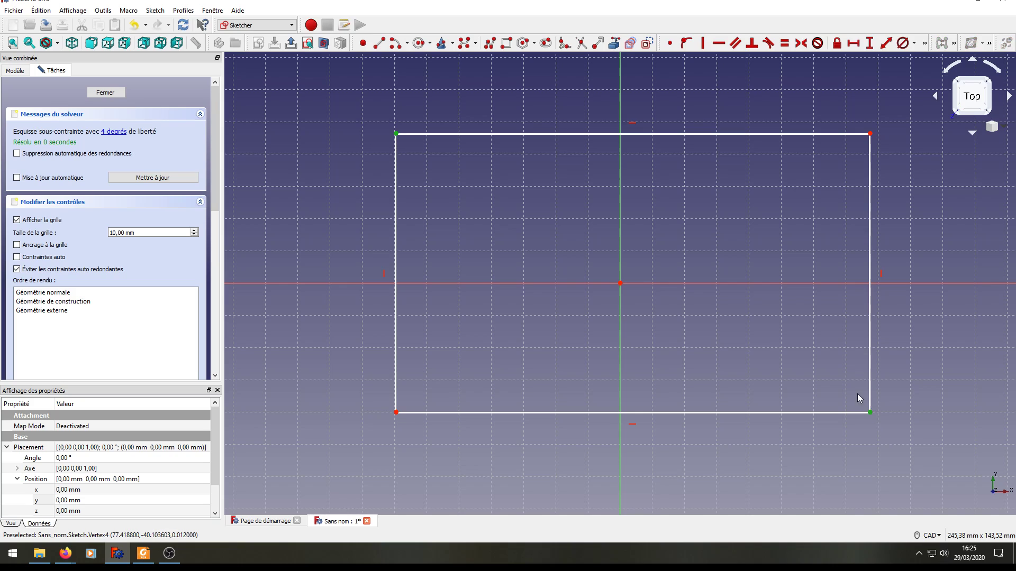
click(621, 284)
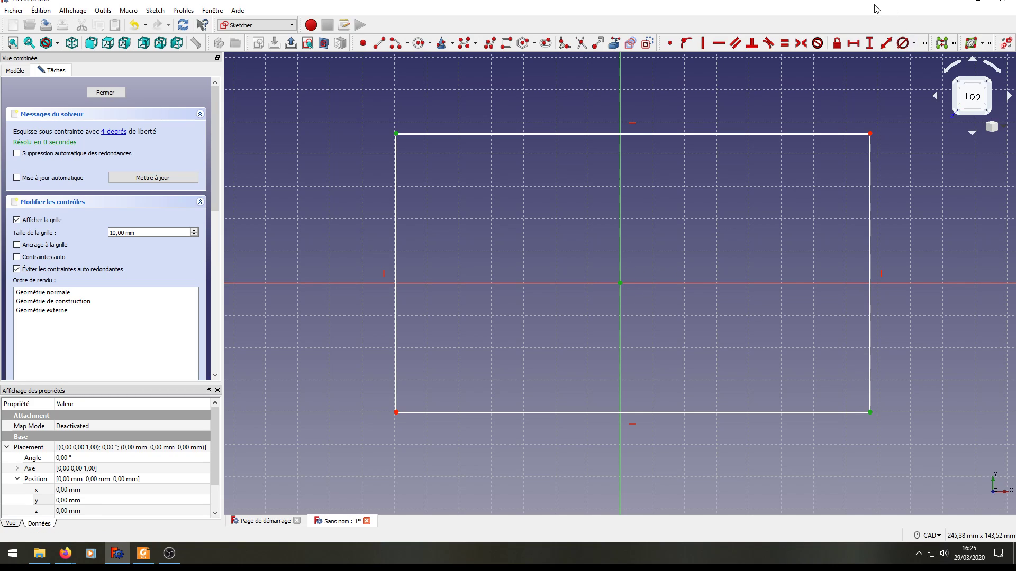
click(801, 43)
Constrain the vertical length of the rectangle's side edge to 50 mm.
click(853, 220)
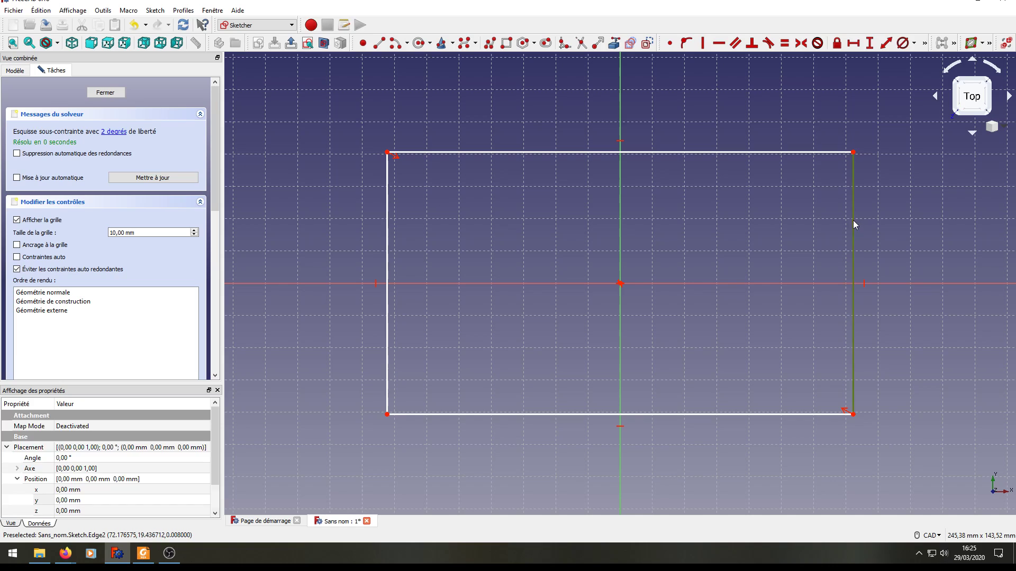
click(871, 44)
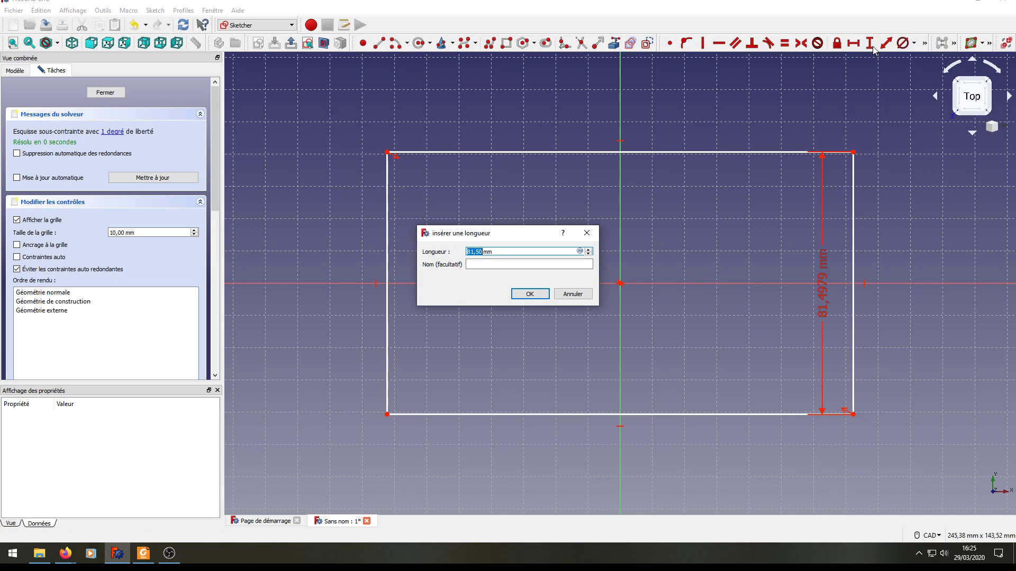
text(50)
key(Return)
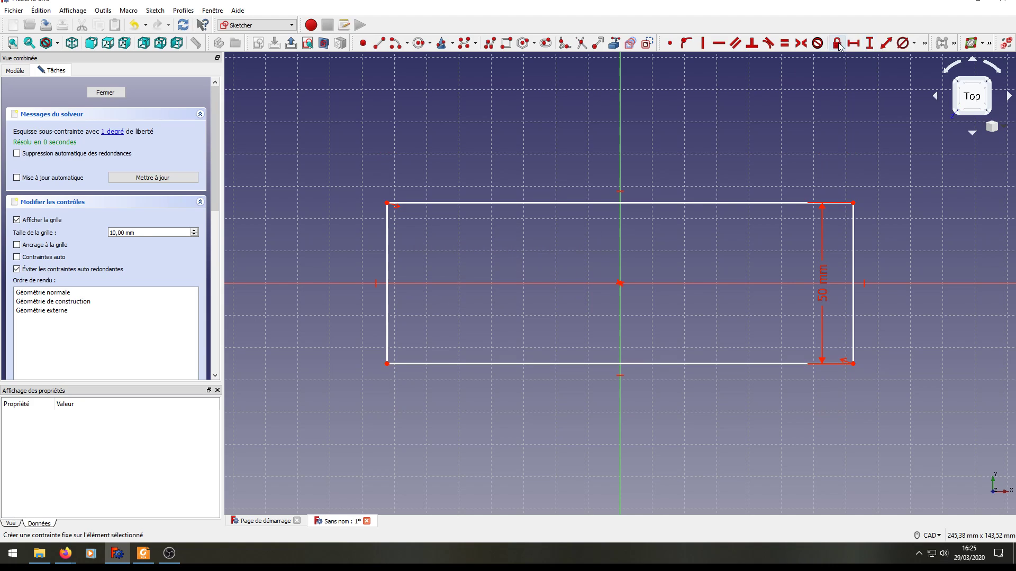
Constrain the horizontal length of the rectangle's upper edge to 100 mm.
click(694, 203)
click(854, 43)
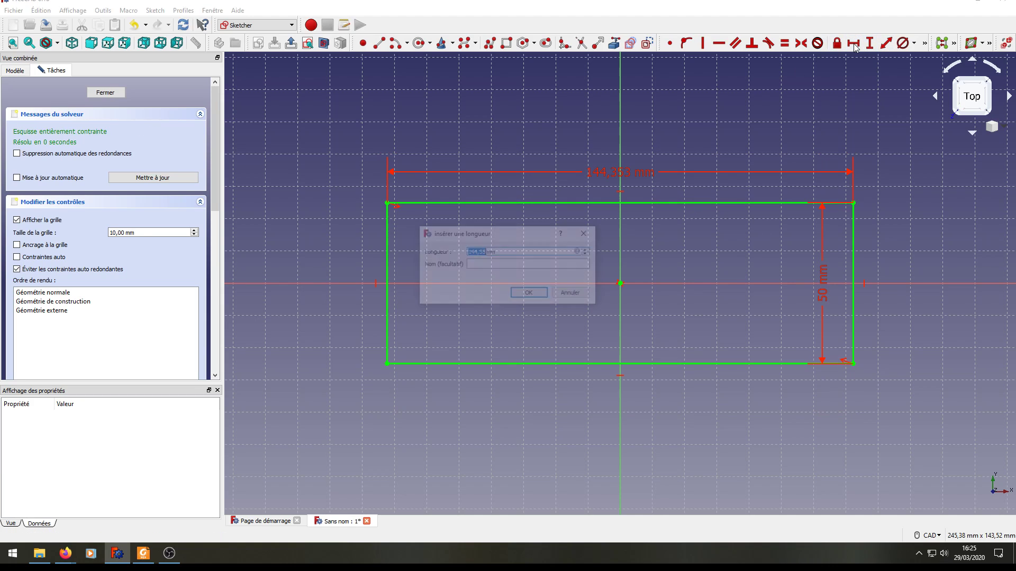
text(1)
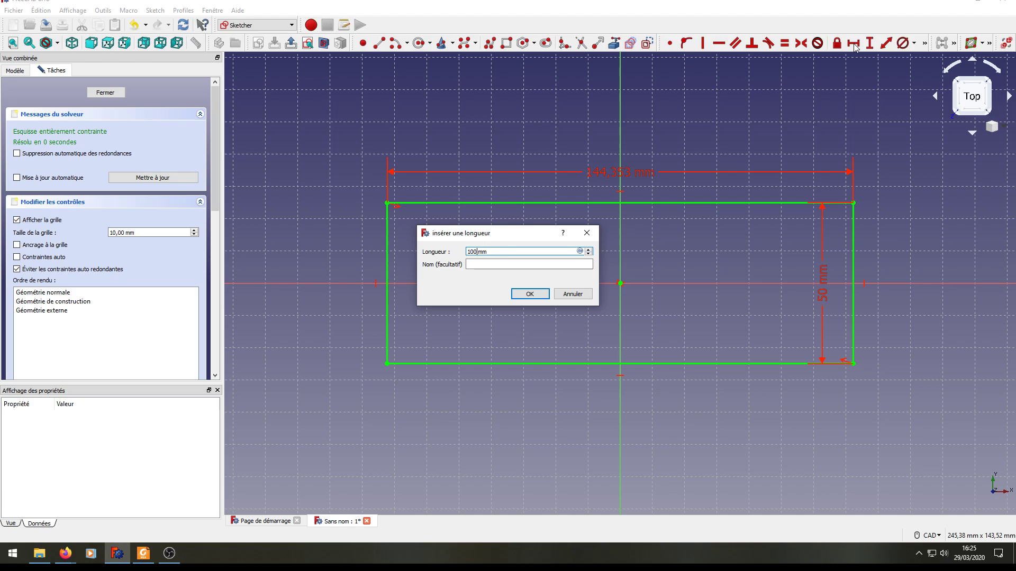
text(00)
key(Return)
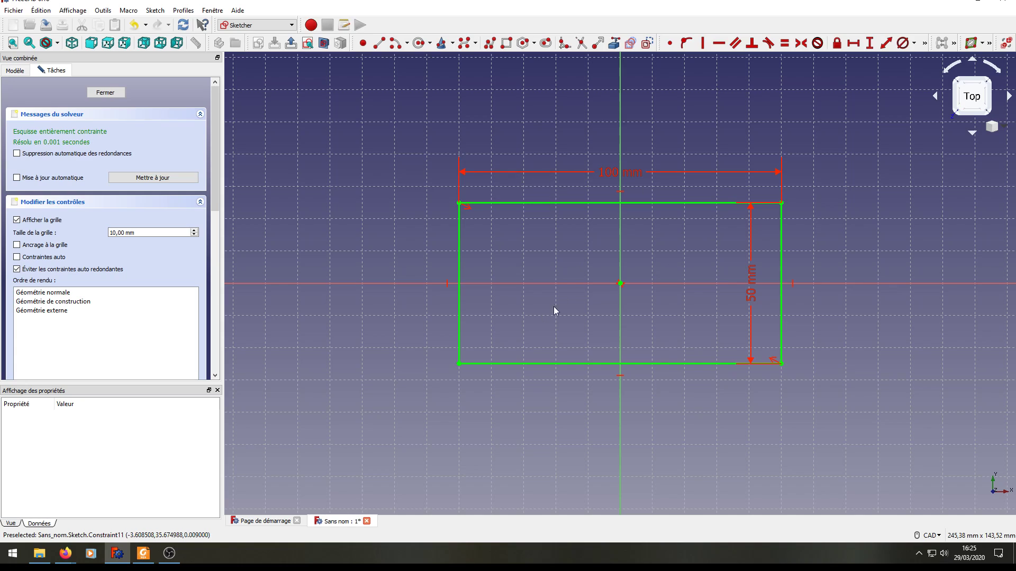
Close the rectangle sketch and switch to the Part Design workbench with the model tree shown.
click(105, 93)
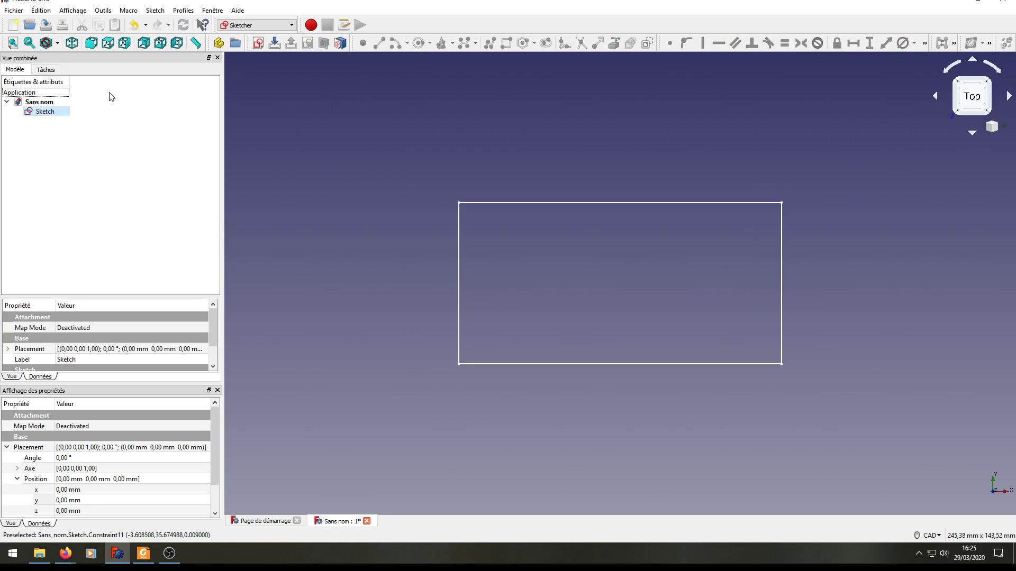
key(ctrl)
key(ctrl)
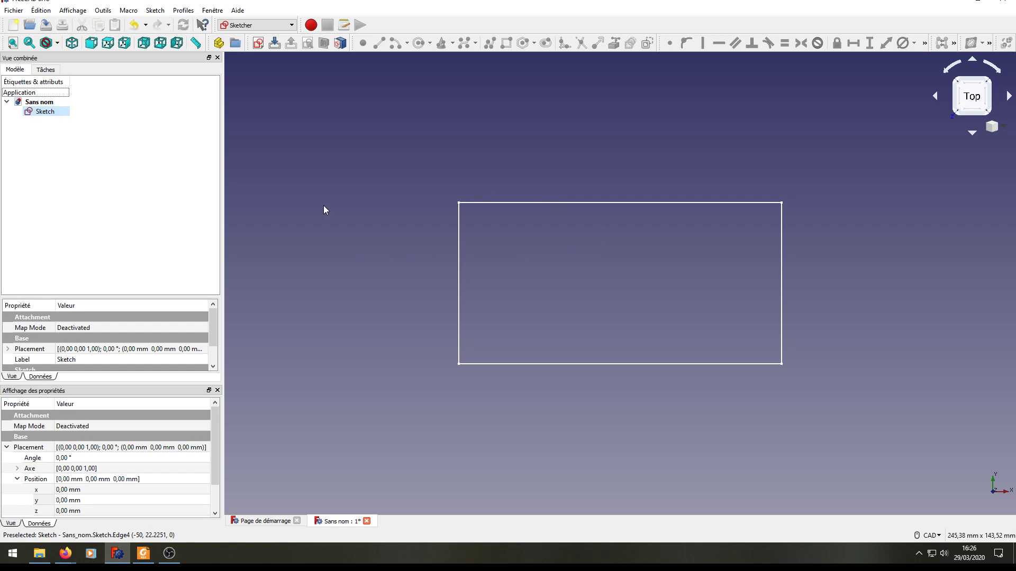
click(257, 27)
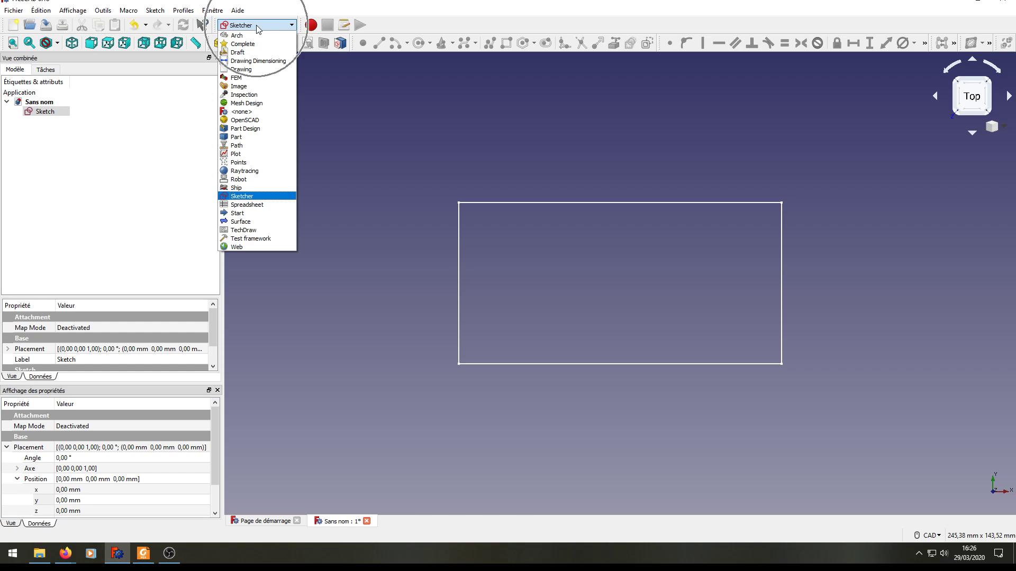
click(253, 129)
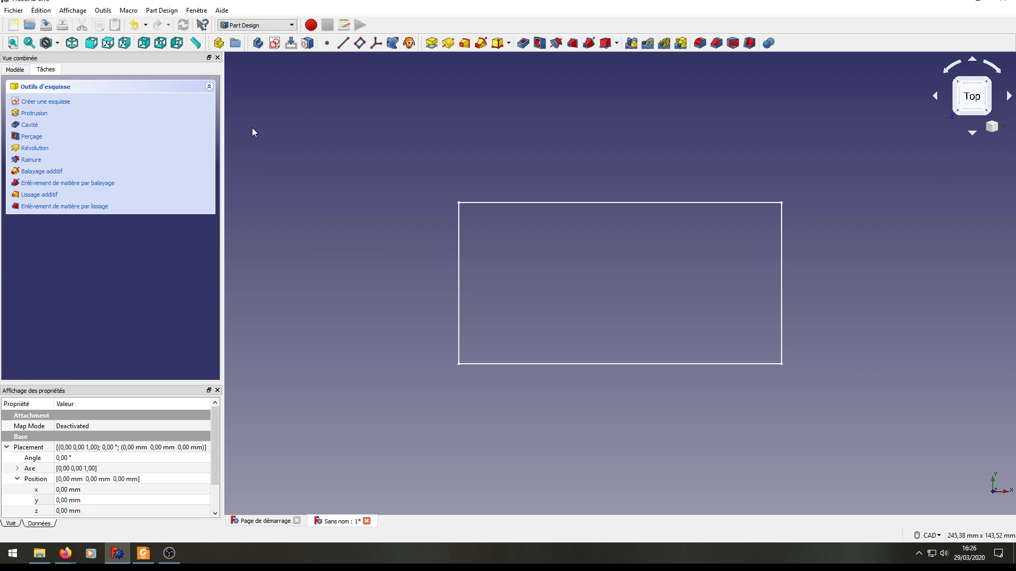
click(15, 70)
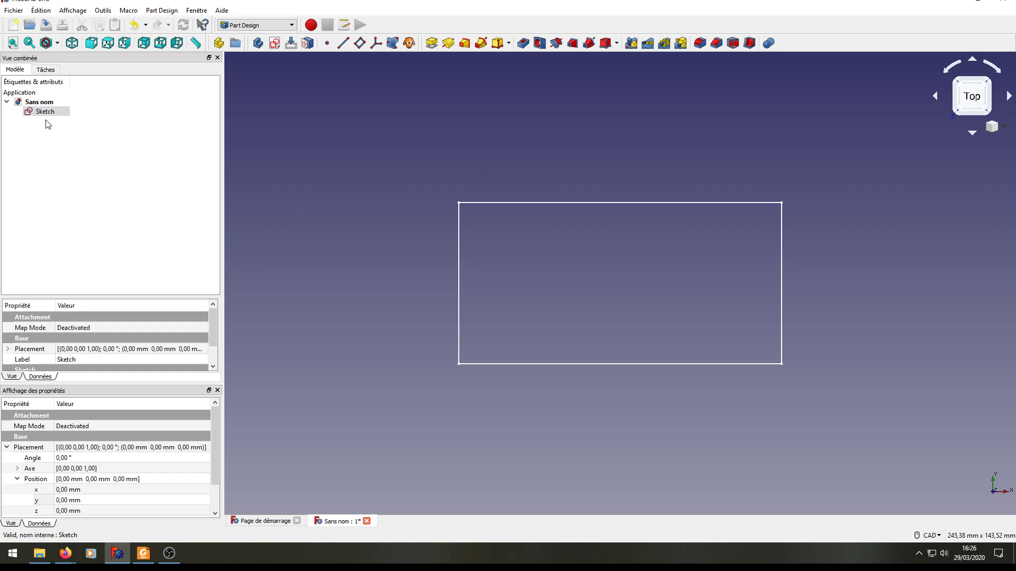
Try to pad the rectangle sketch.
click(41, 114)
click(431, 44)
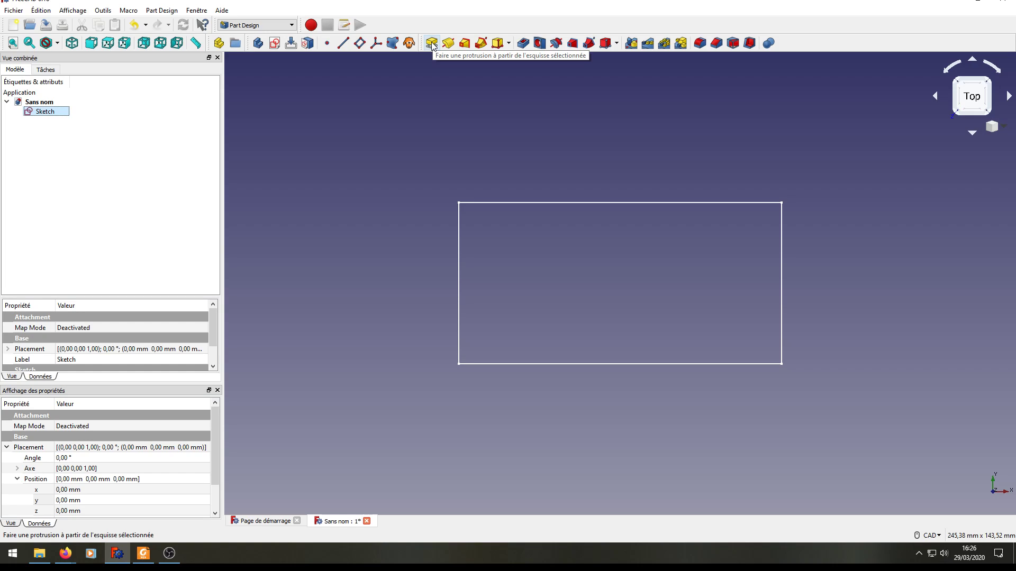
click(433, 43)
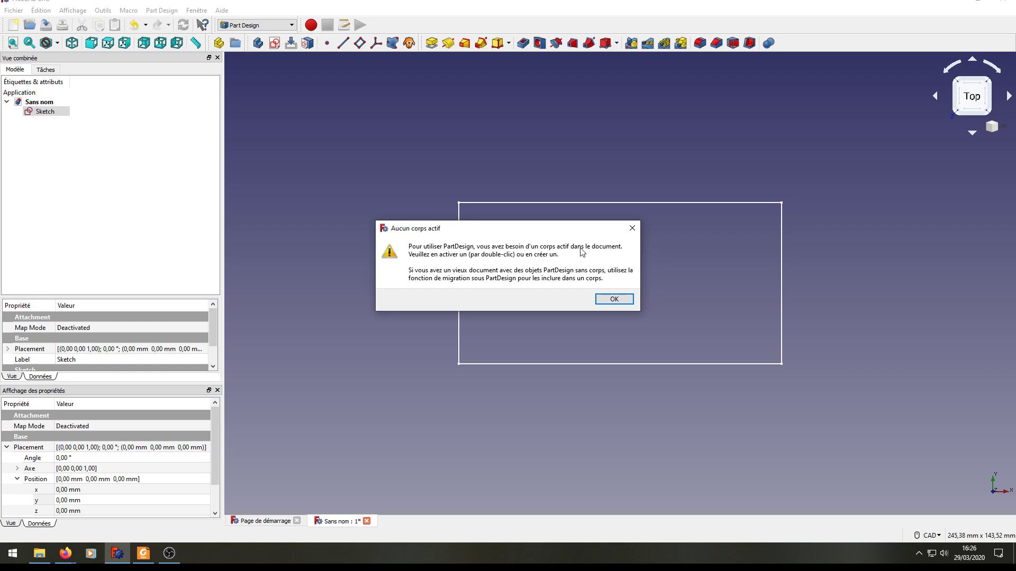
click(615, 299)
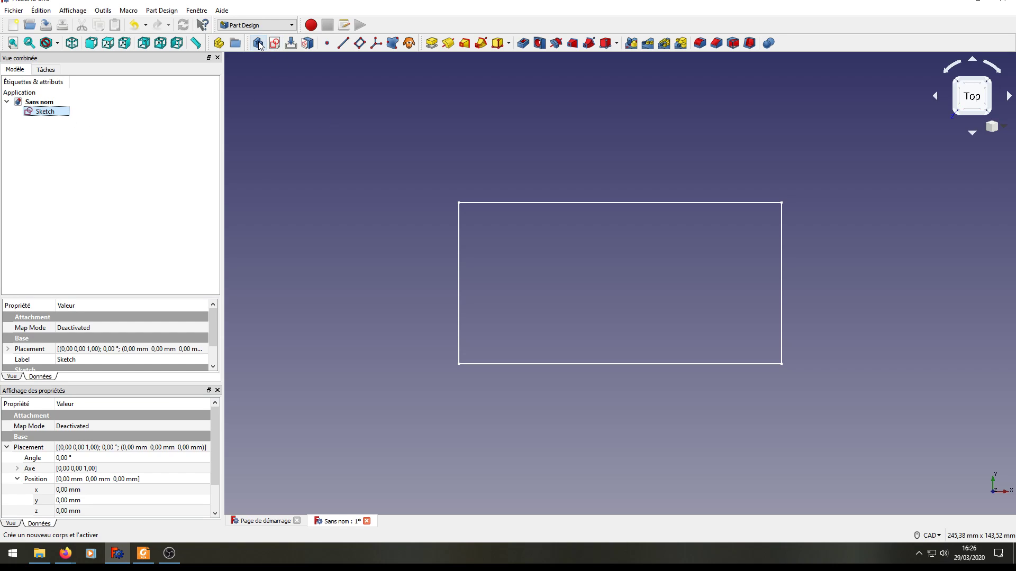
Create a new active body containing the rectangle sketch, attached to XY_Plane.
click(264, 69)
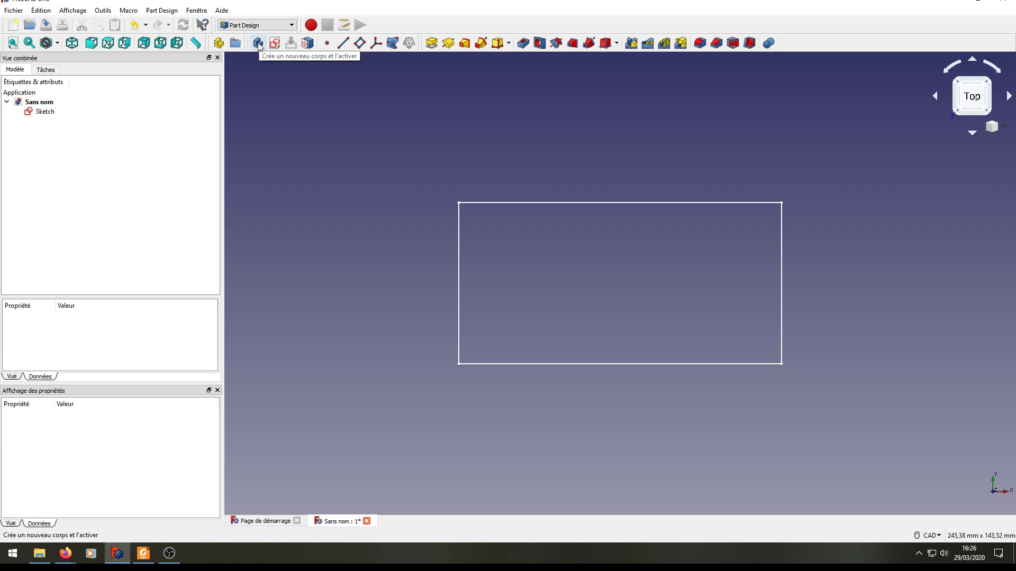
click(258, 44)
click(45, 112)
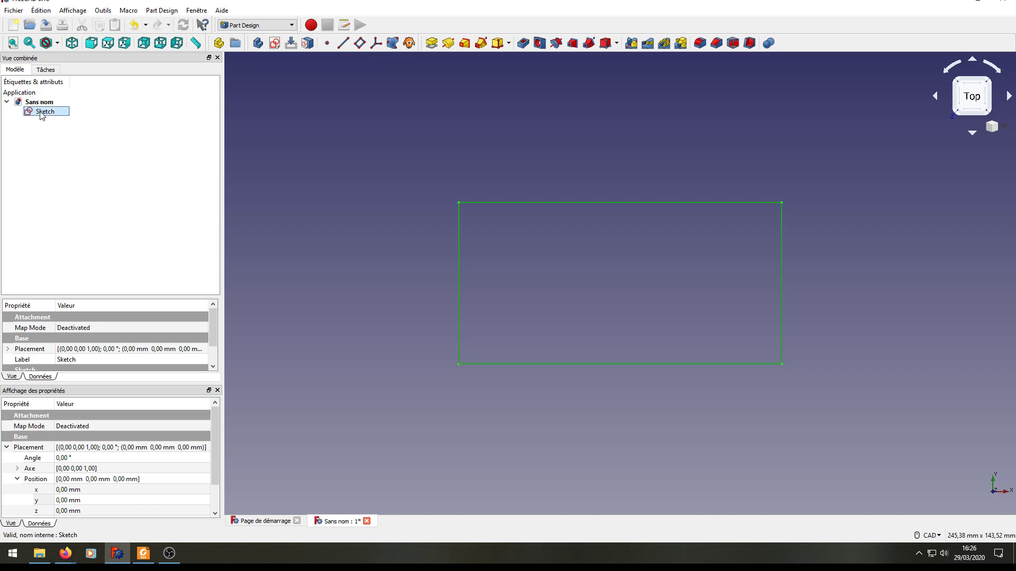
click(259, 45)
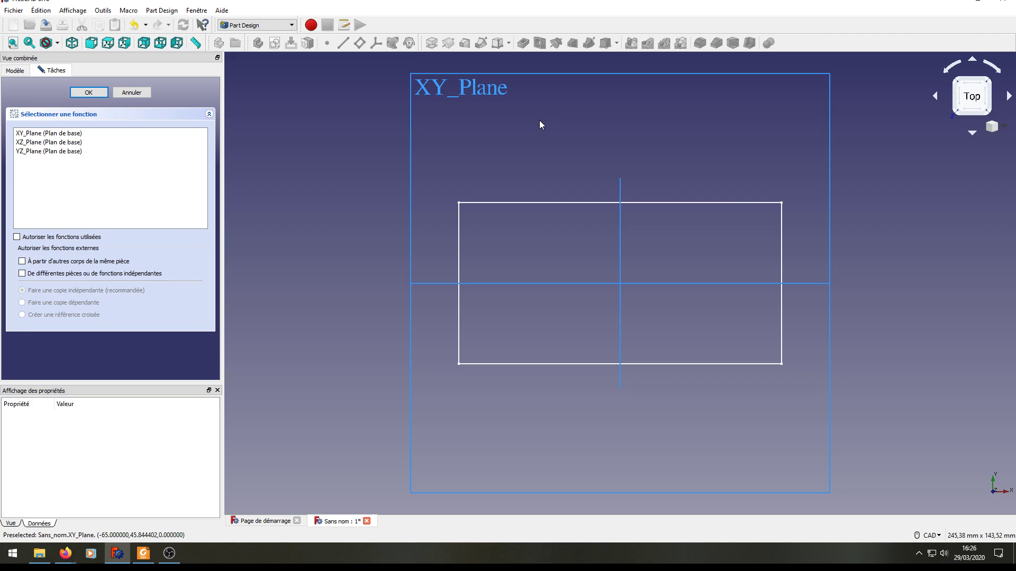
click(473, 91)
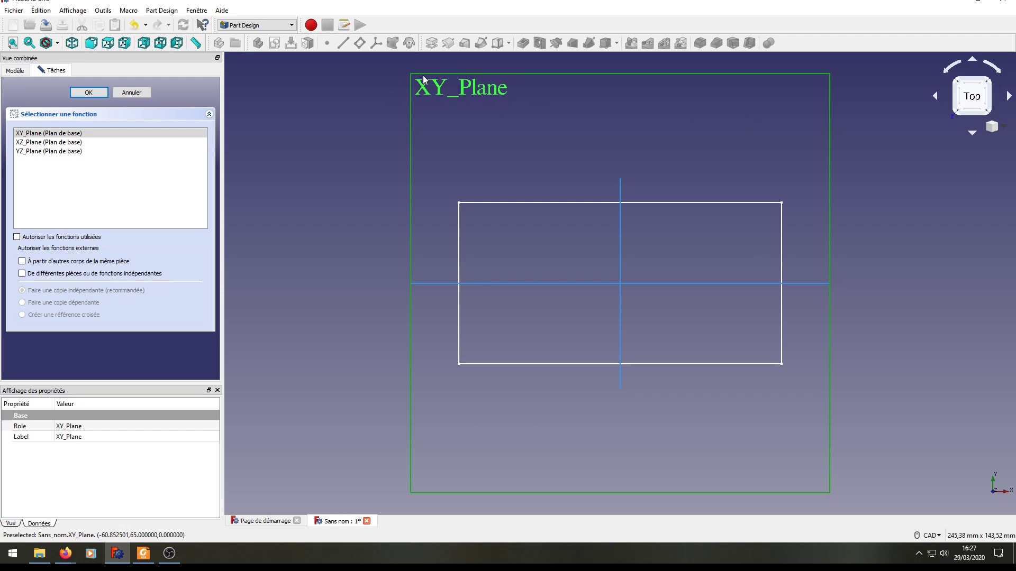
click(46, 143)
click(47, 152)
click(38, 134)
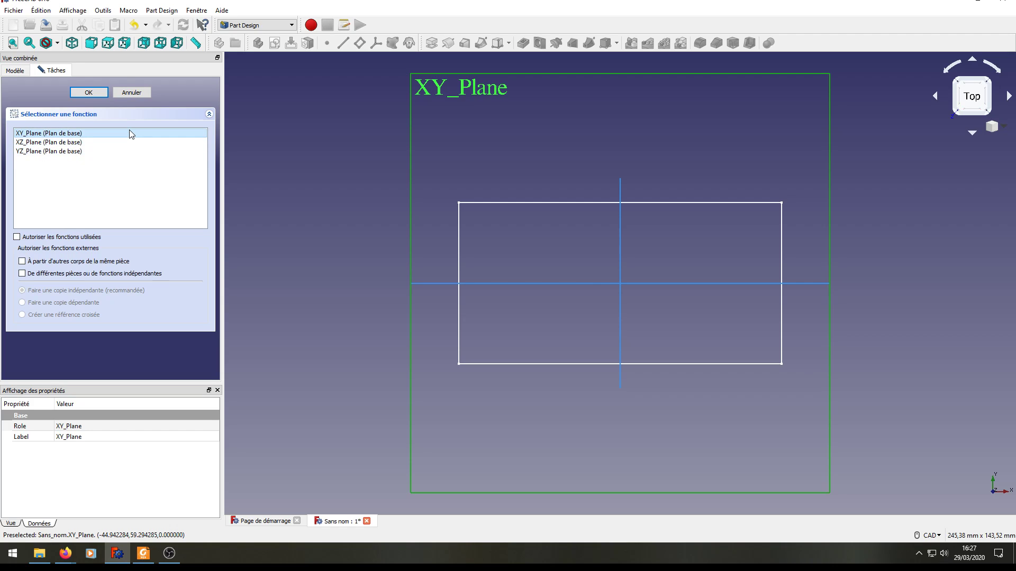
click(91, 92)
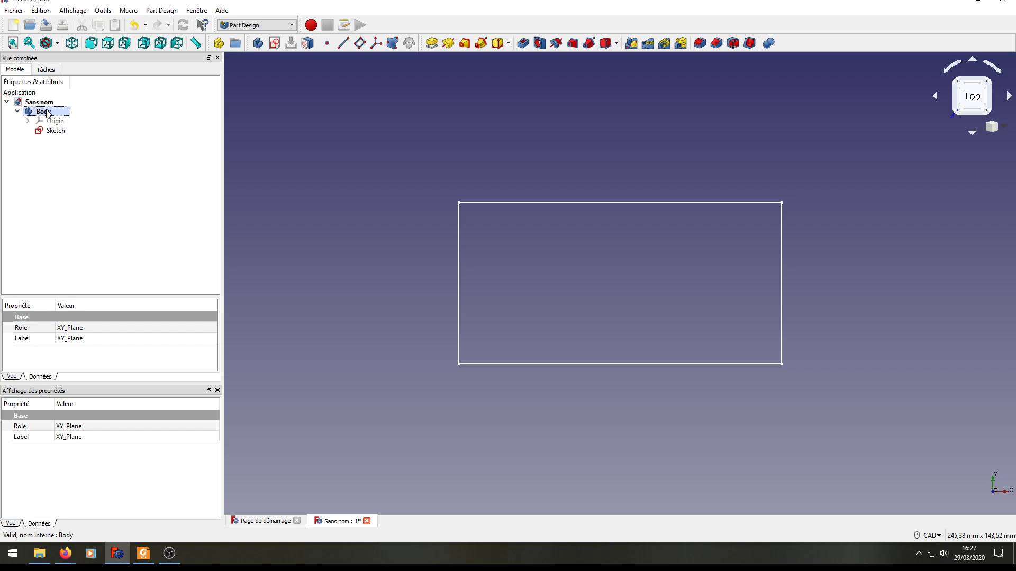
Pad the body's rectangle sketch into a solid plate with a length of 10 mm, using the Dimension type.
click(17, 112)
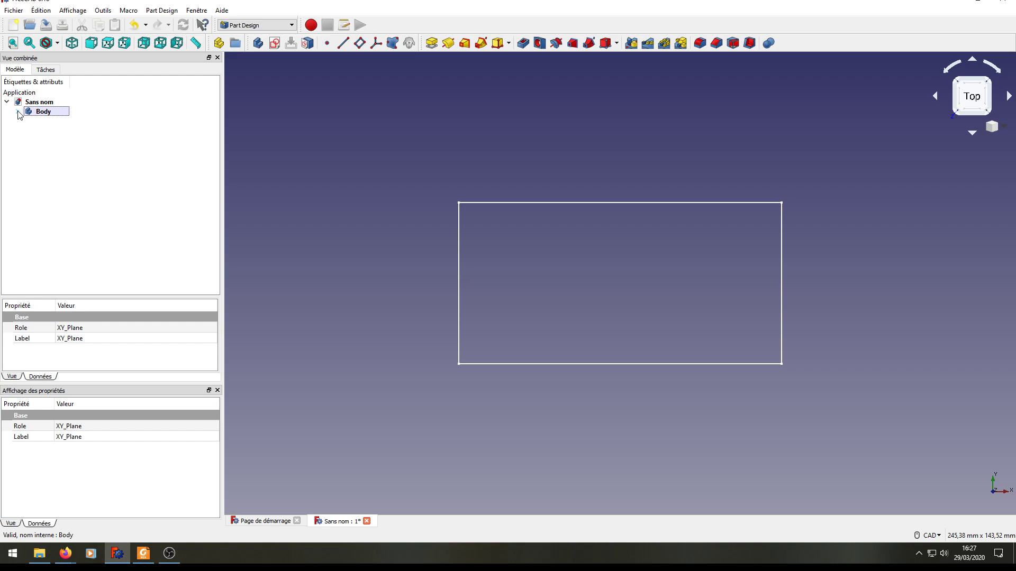
click(18, 111)
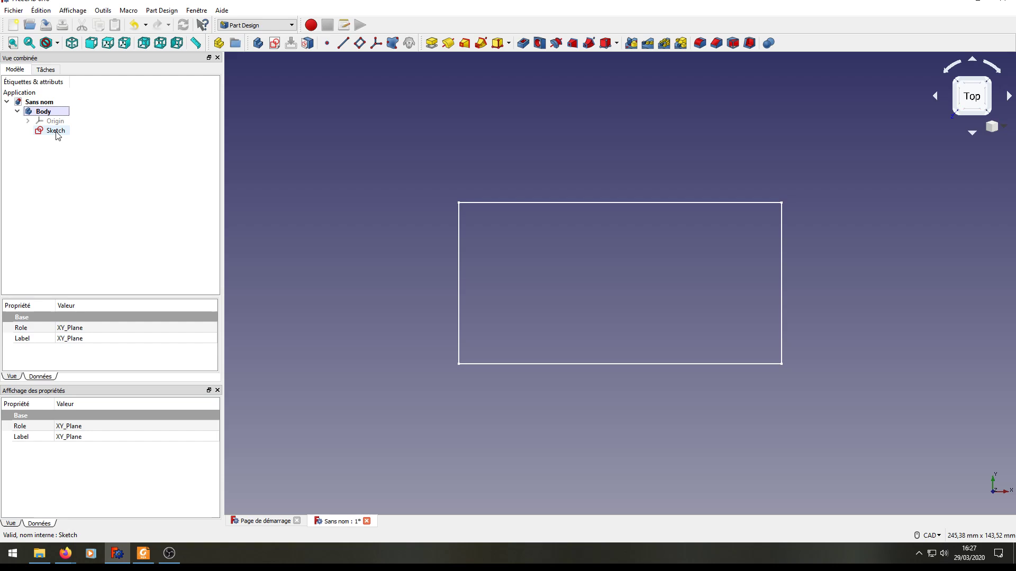
click(57, 132)
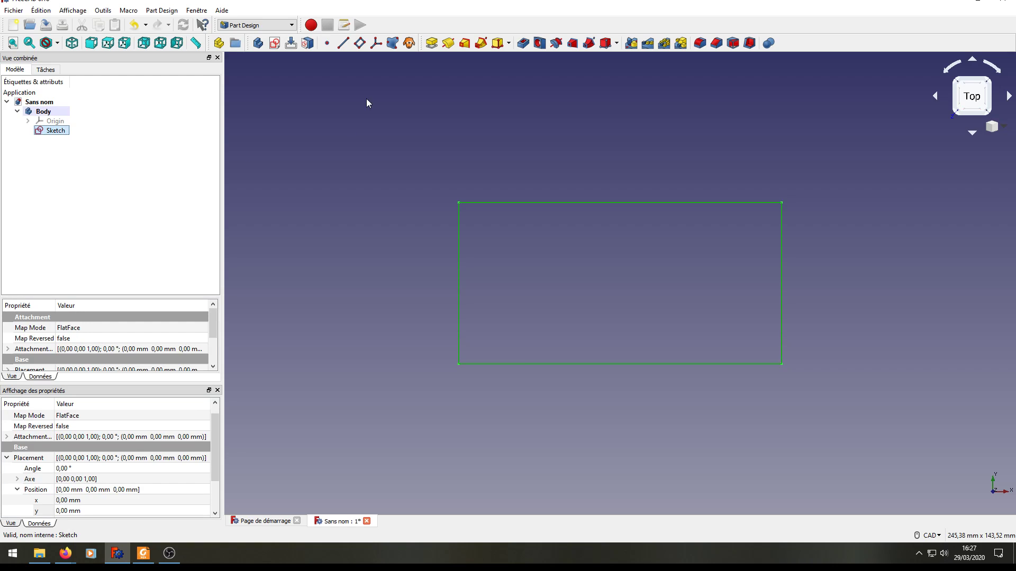
click(432, 44)
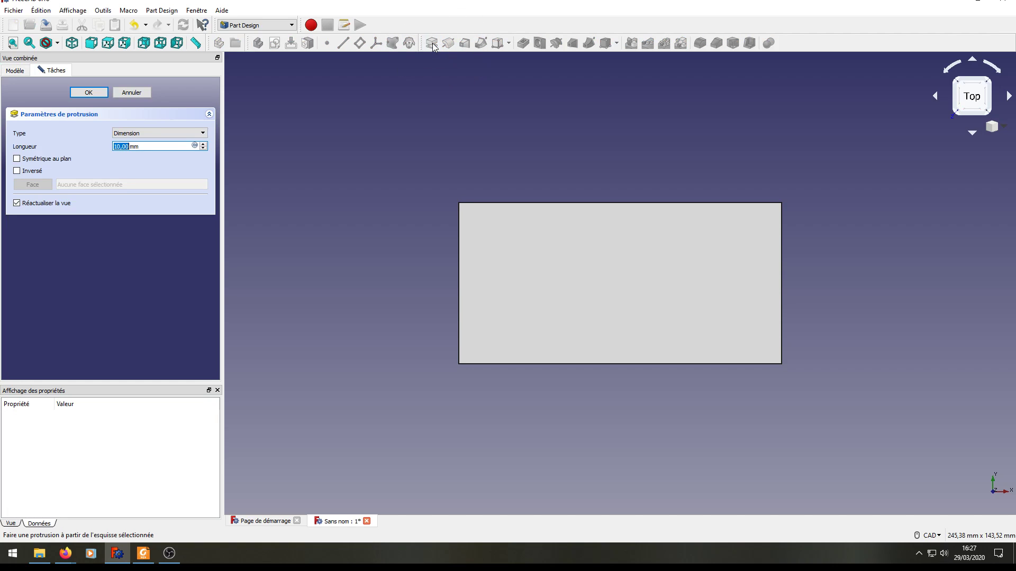
mouse_move(411, 419)
middle_down()
mouse_move(338, 469)
mouse_move(470, 395)
middle_up()
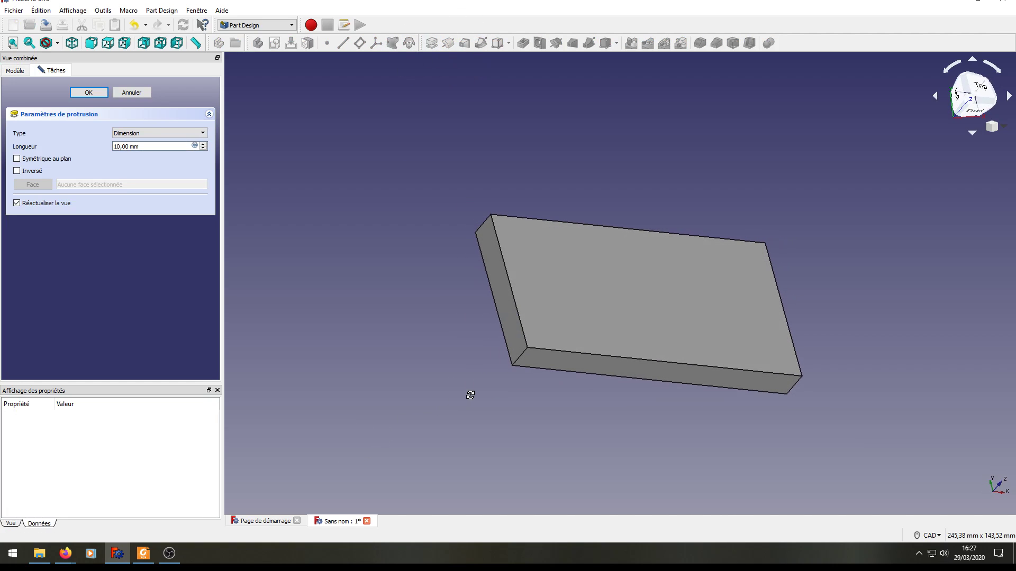
click(88, 94)
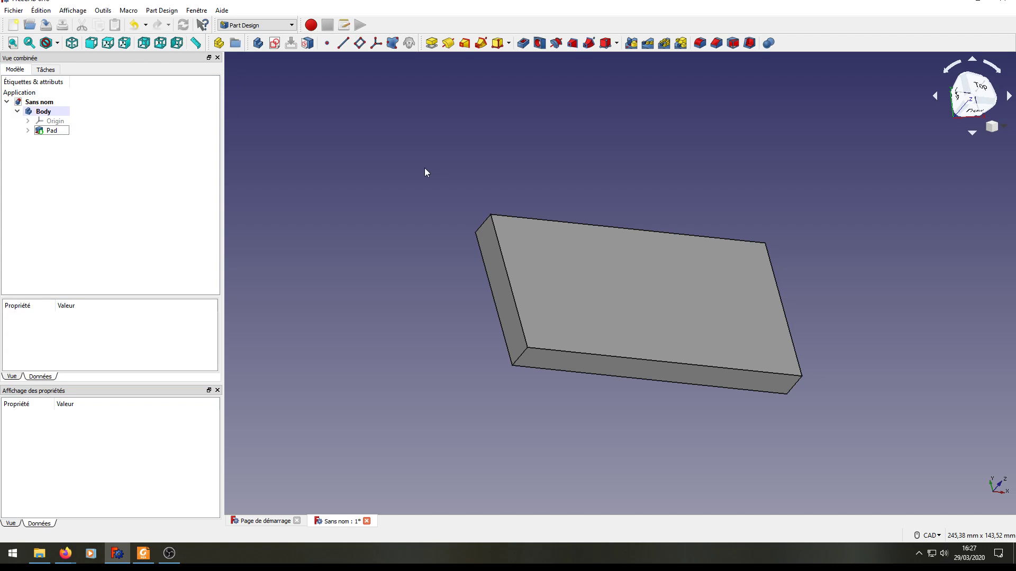